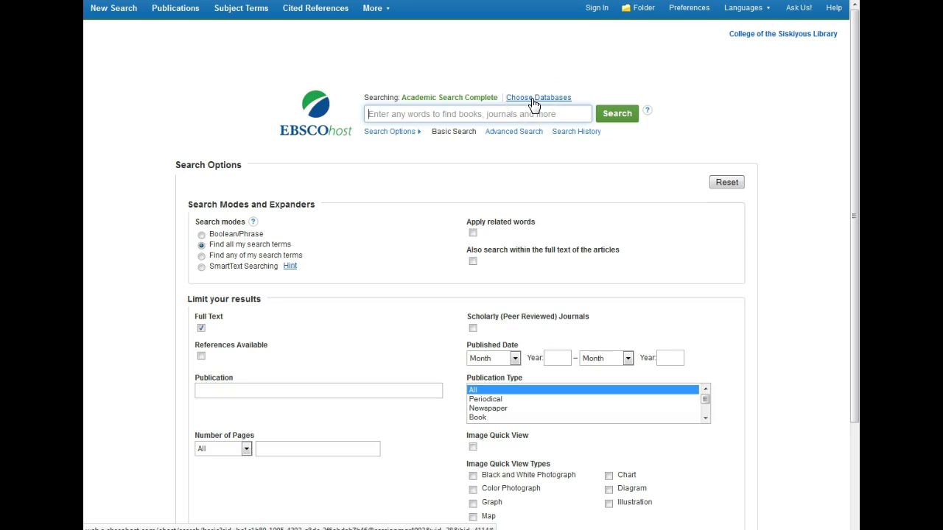
- Add MasterFILE Premier to the databases searched with Academic Search Complete
{"action": "left_click", "coordinate": [532, 99]}
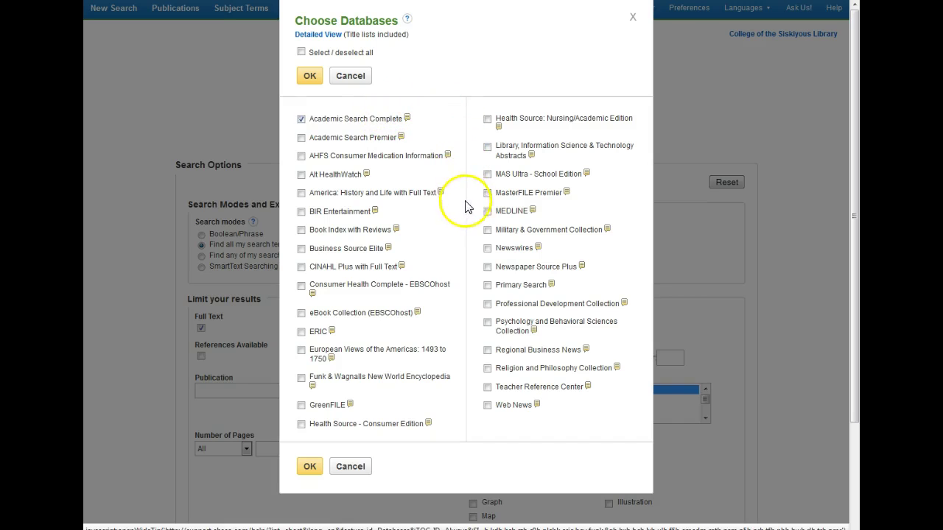
{"action": "left_click", "coordinate": [487, 194]}
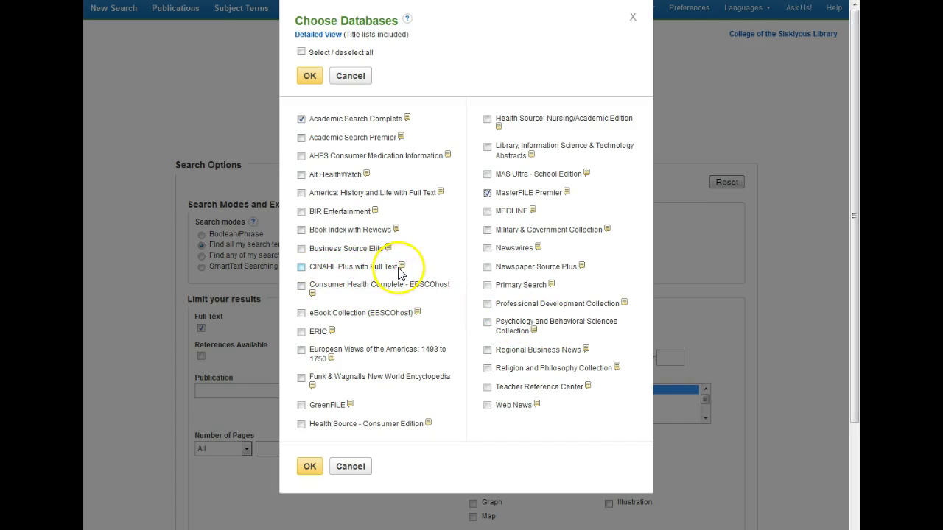
{"action": "mouse_move", "coordinate": [402, 270]}
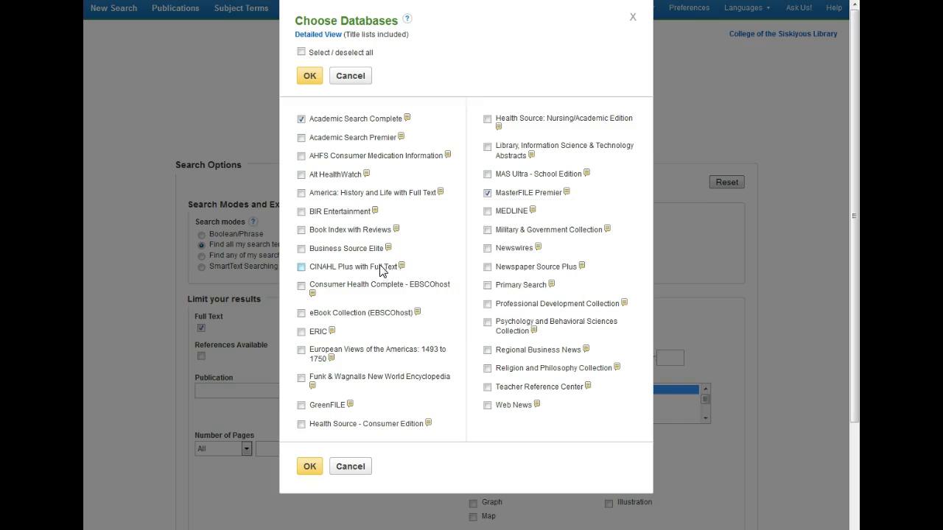
{"action": "left_click", "coordinate": [309, 78]}
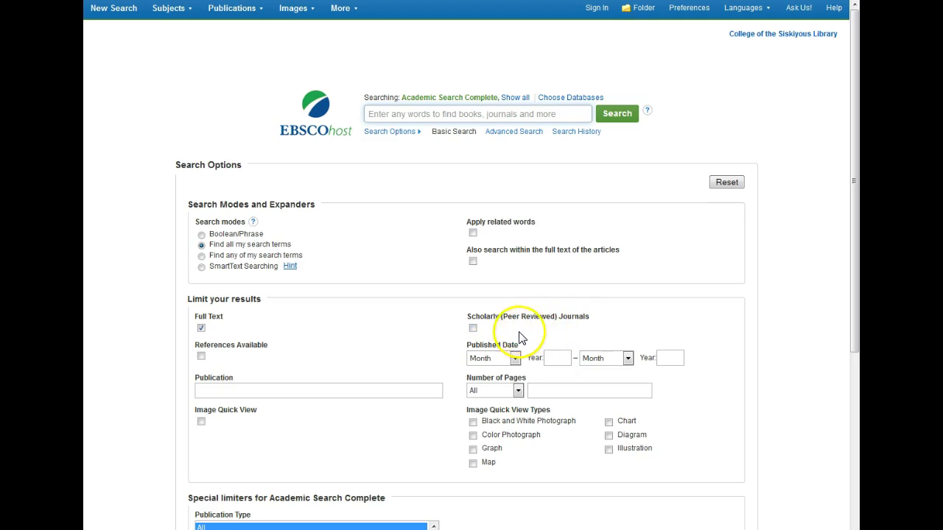
{"action": "left_click", "coordinate": [473, 329]}
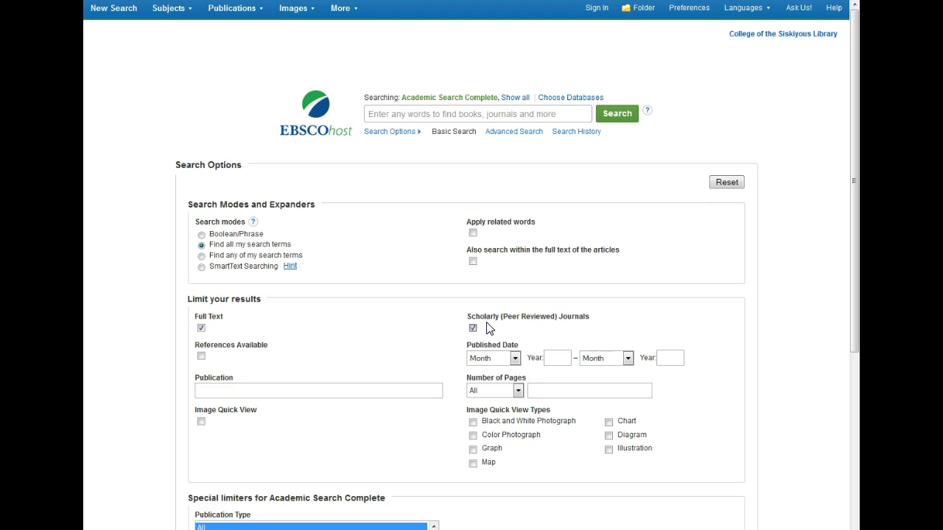
{"action": "left_click", "coordinate": [473, 329]}
- Search for poverty and "educational levels", returning 24 full-text articles
{"action": "left_click", "coordinate": [414, 112]}
{"action": "type", "text": "poverty and \"educational levels\""}
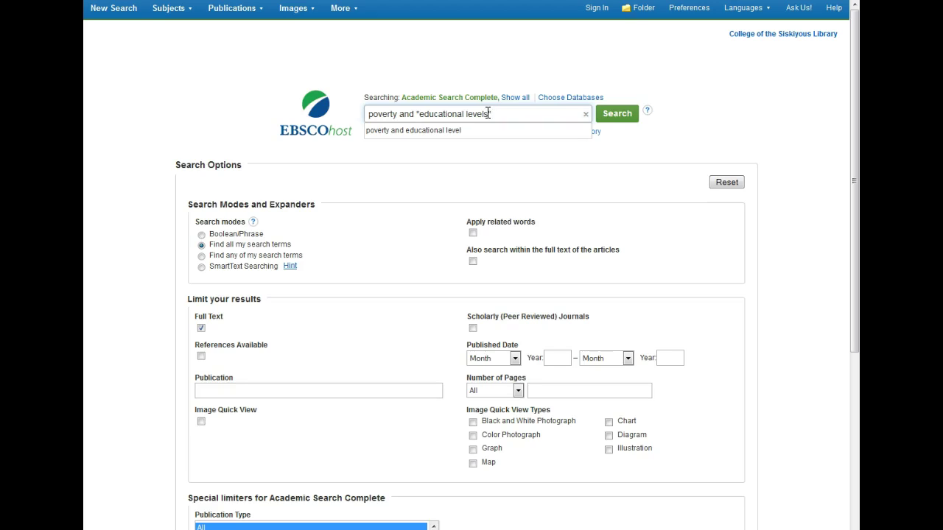
{"action": "type", "text": "\""}
{"action": "left_click", "coordinate": [619, 117]}
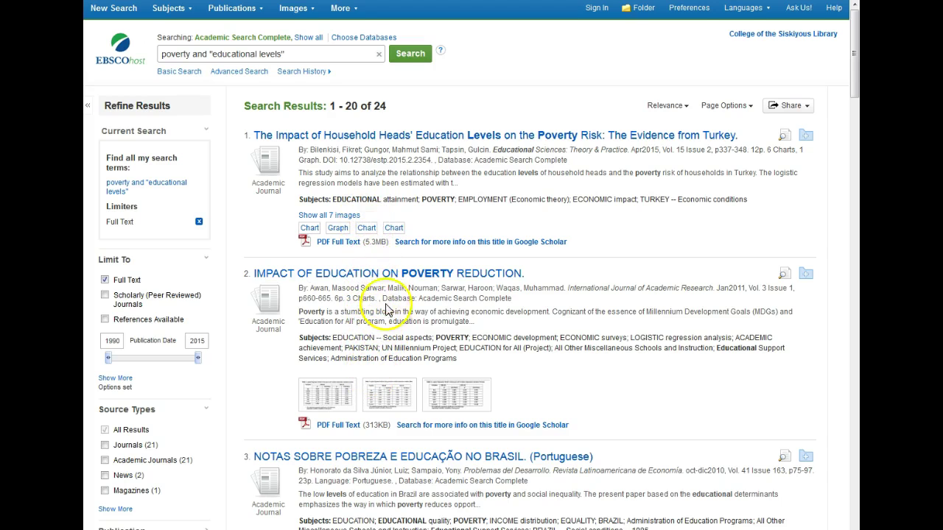
- Highlight the first result's authors, journal, date and abstract, then open its detailed record
{"action": "left_click", "coordinate": [323, 148]}
{"action": "left_click_drag", "start_coordinate": [323, 148], "coordinate": [623, 152]}
{"action": "left_click_drag", "start_coordinate": [625, 152], "coordinate": [667, 152]}
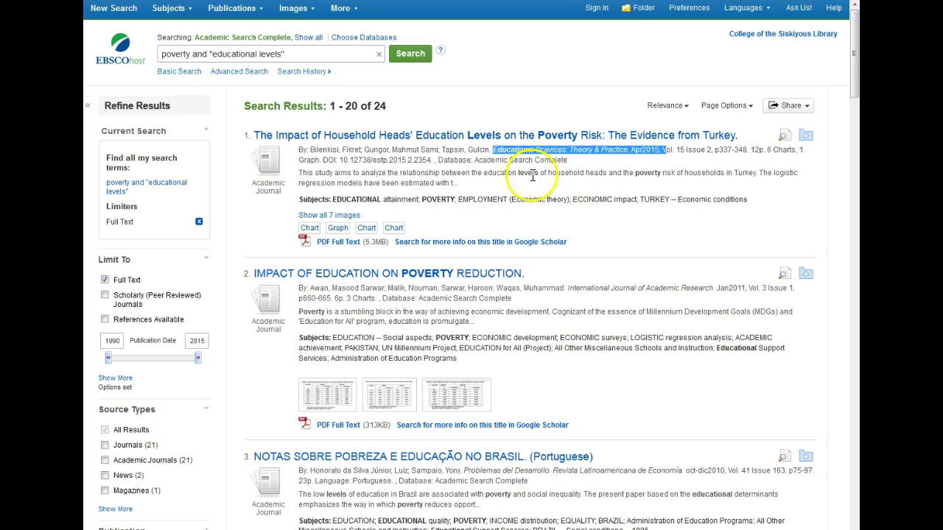
{"action": "left_click_drag", "start_coordinate": [299, 173], "coordinate": [472, 186]}
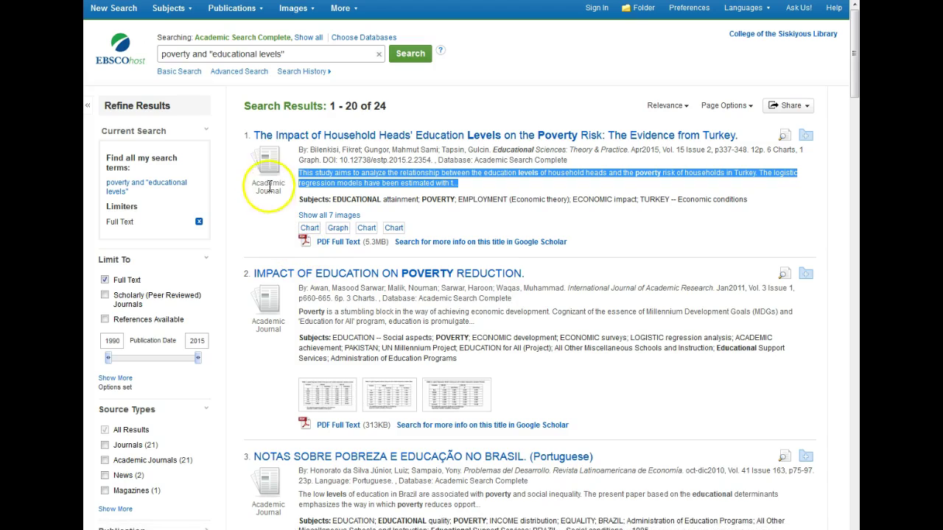
{"action": "left_click", "coordinate": [306, 138]}
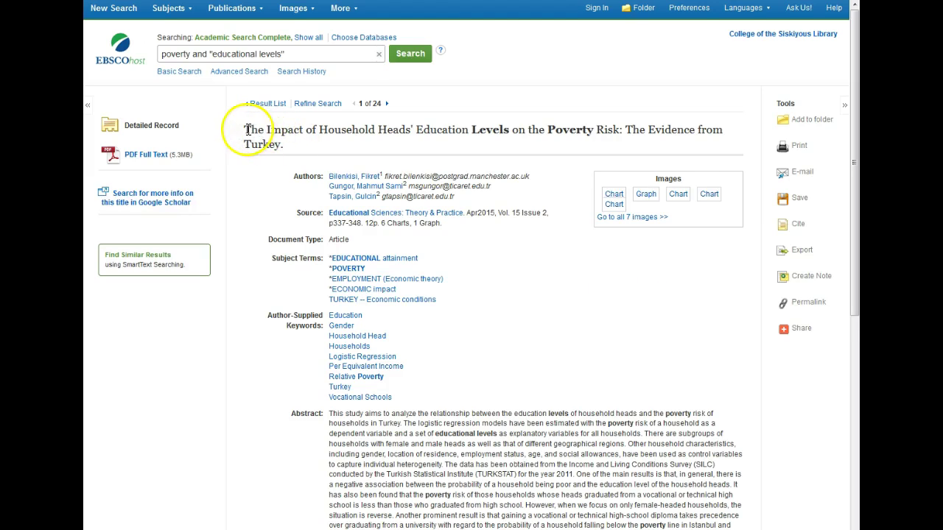
{"action": "left_click_drag", "start_coordinate": [244, 130], "coordinate": [305, 148]}
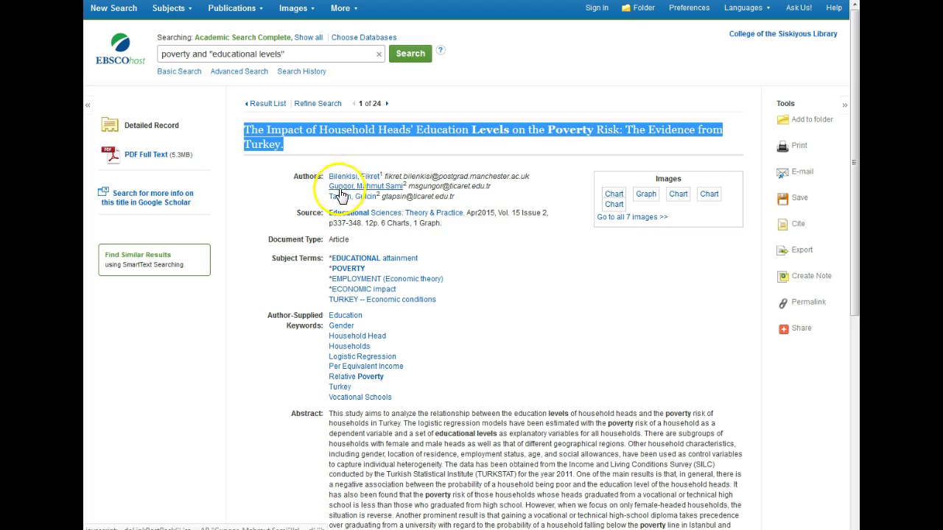
{"action": "left_click", "coordinate": [297, 212]}
{"action": "left_click_drag", "start_coordinate": [297, 213], "coordinate": [450, 230]}
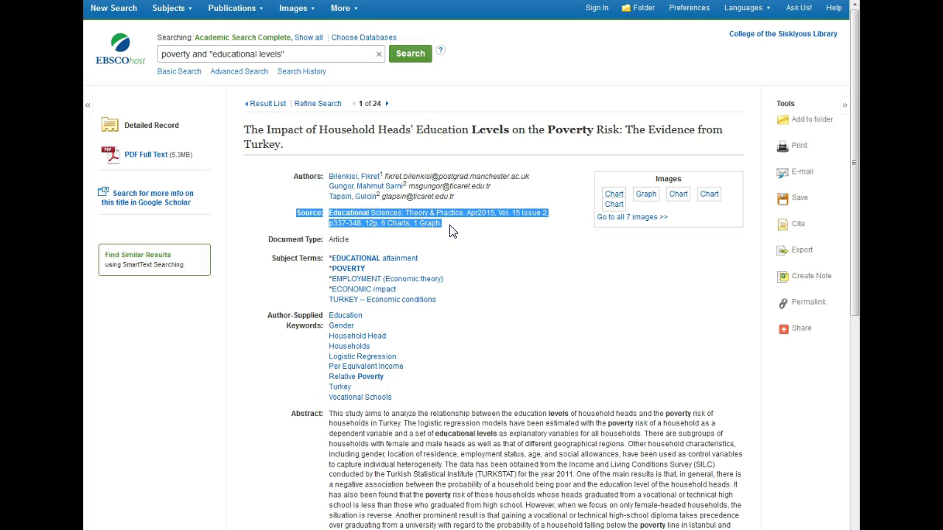
{"action": "left_click", "coordinate": [307, 224]}
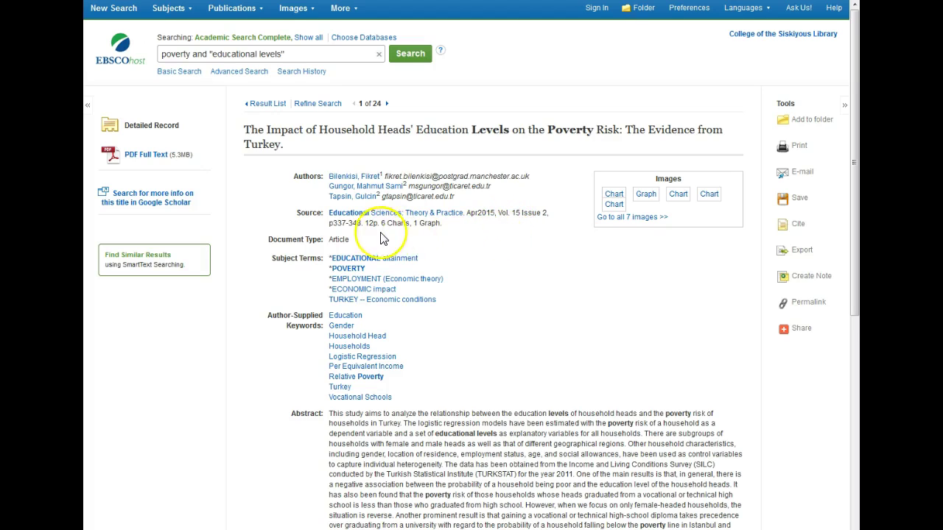
{"action": "scroll", "coordinate": [346, 237], "scroll_direction": "down", "scroll_amount": 2}
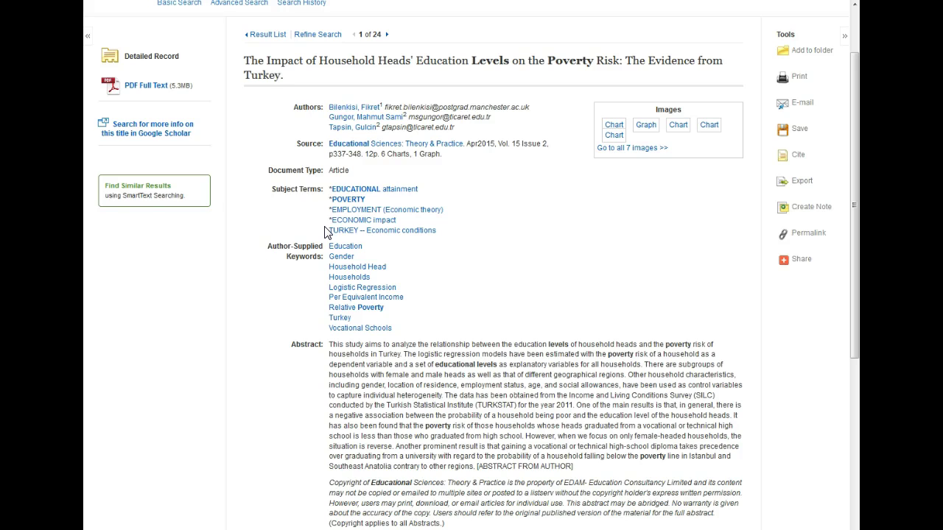
{"action": "scroll", "coordinate": [327, 233], "scroll_direction": "up", "scroll_amount": 2}
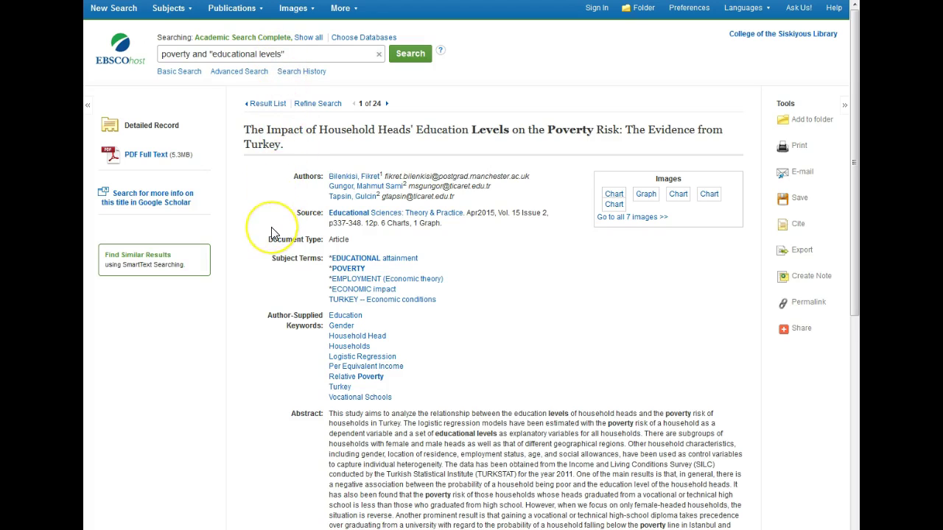
{"action": "scroll", "coordinate": [271, 232], "scroll_direction": "down", "scroll_amount": 2}
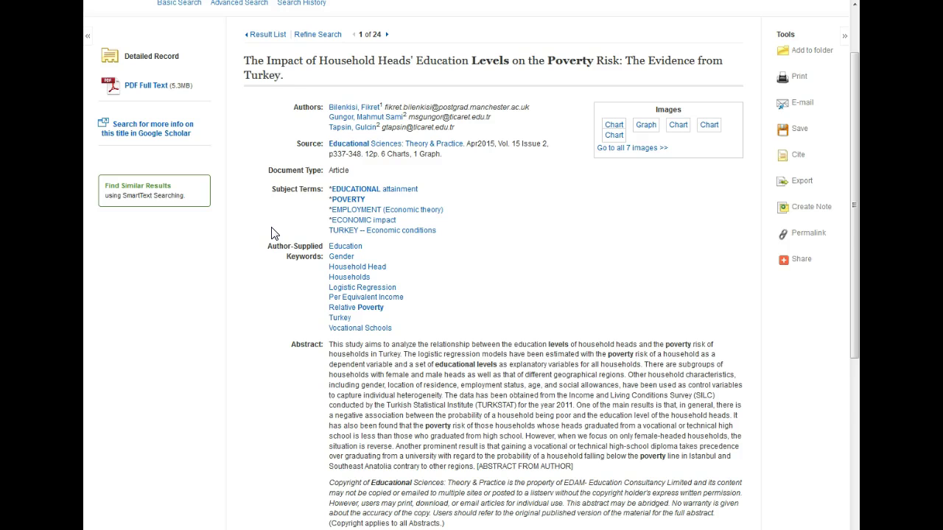
{"action": "scroll", "coordinate": [271, 232], "scroll_direction": "down", "scroll_amount": 2}
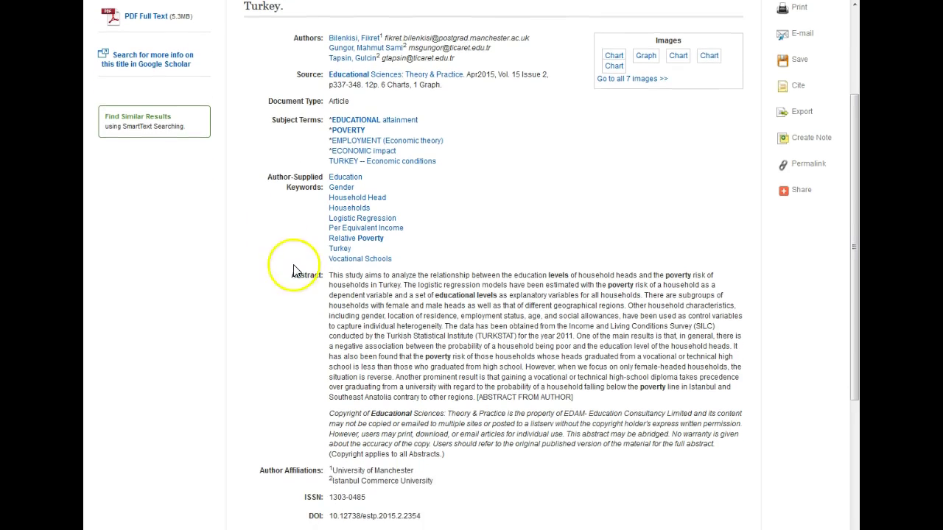
{"action": "left_click", "coordinate": [330, 275]}
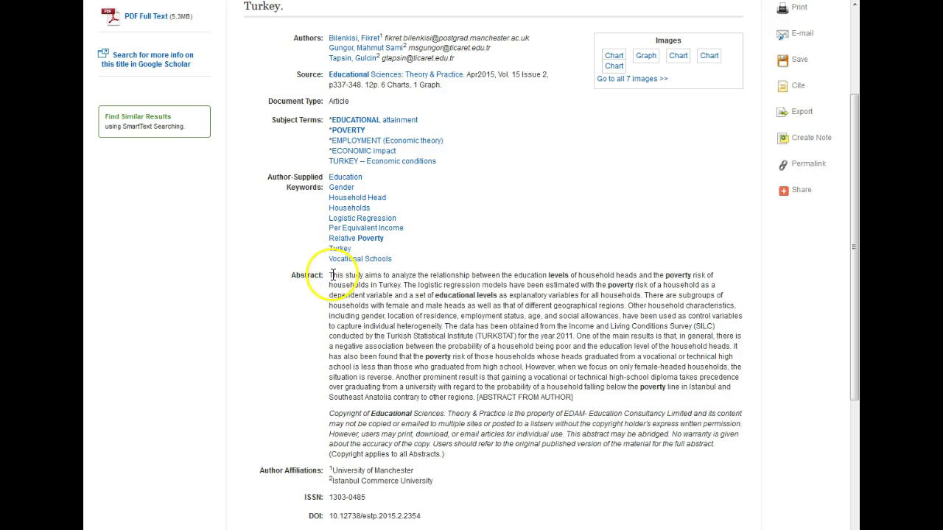
{"action": "left_click_drag", "start_coordinate": [330, 275], "coordinate": [586, 403]}
{"action": "scroll", "coordinate": [278, 326], "scroll_direction": "down", "scroll_amount": 4}
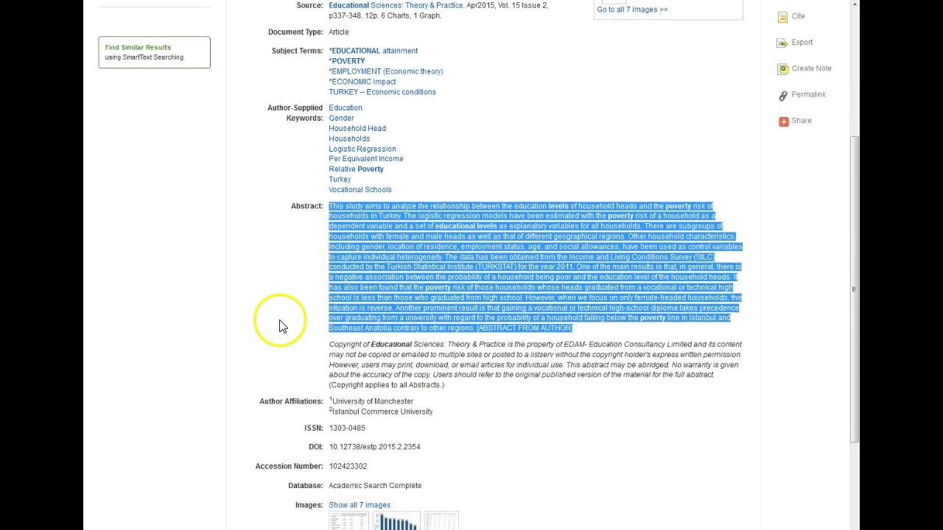
{"action": "scroll", "coordinate": [280, 325], "scroll_direction": "down", "scroll_amount": 1}
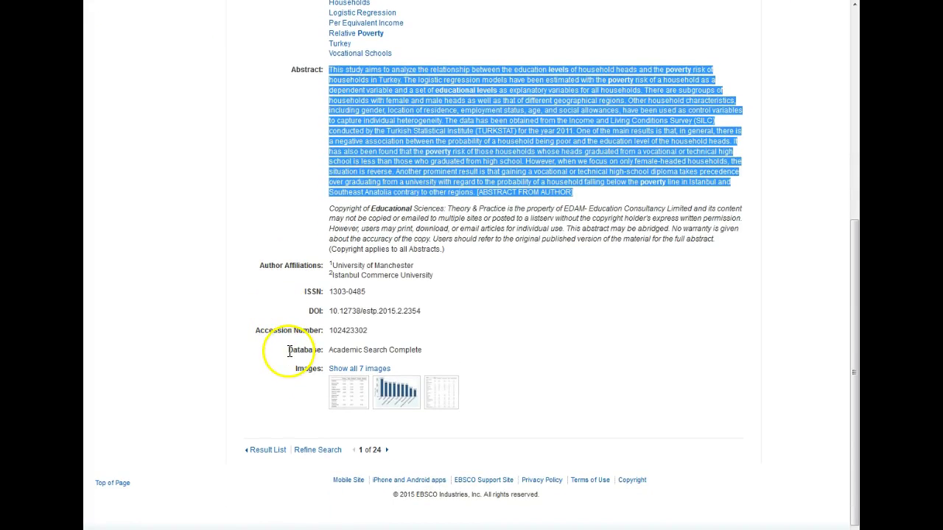
{"action": "left_click", "coordinate": [288, 351]}
{"action": "left_click_drag", "start_coordinate": [288, 350], "coordinate": [441, 347]}
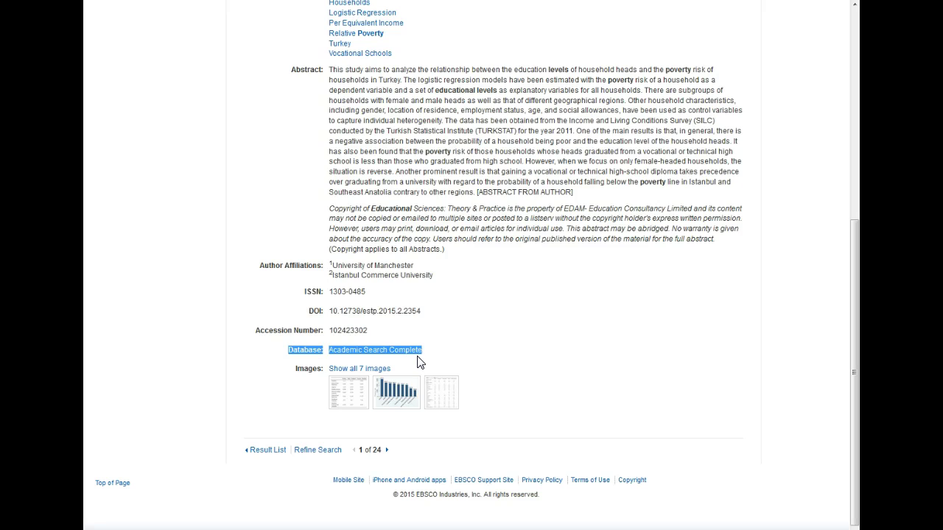
{"action": "scroll", "coordinate": [437, 356], "scroll_direction": "up", "scroll_amount": 5}
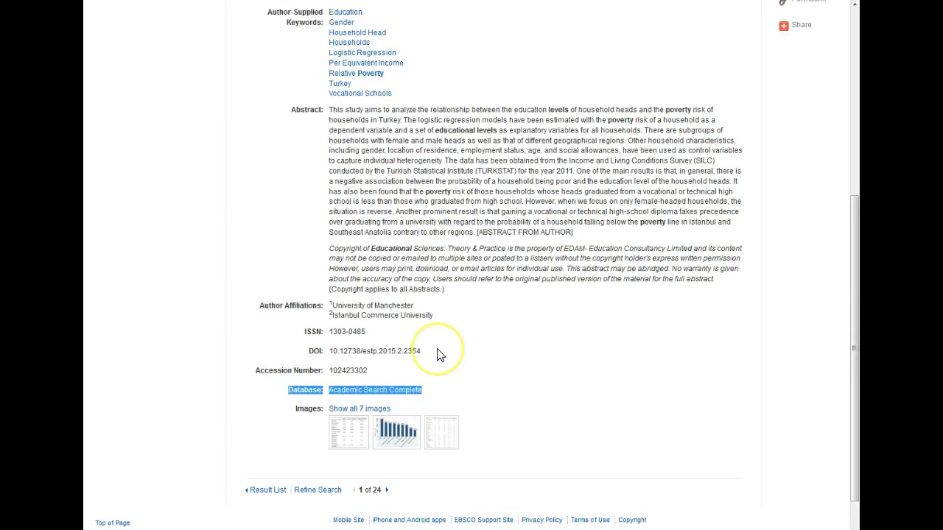
{"action": "scroll", "coordinate": [438, 356], "scroll_direction": "up", "scroll_amount": 1}
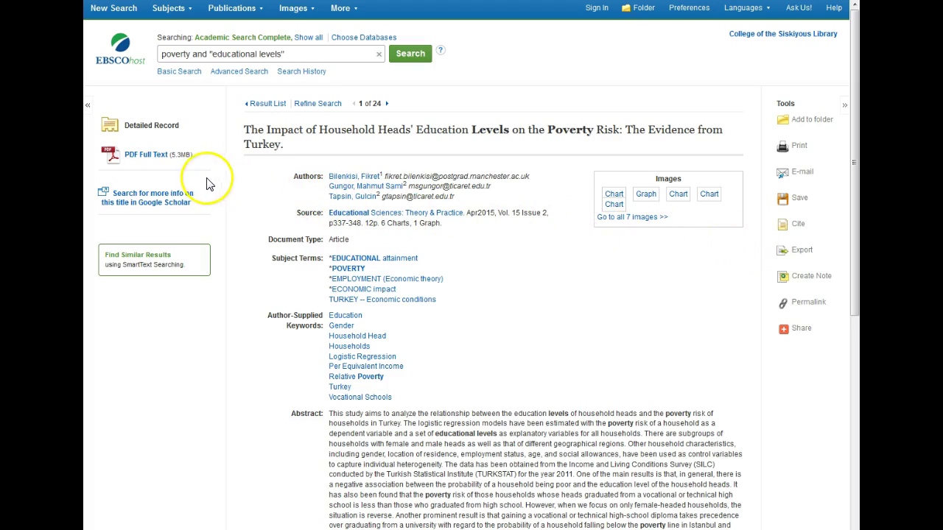
{"action": "left_click", "coordinate": [143, 158]}
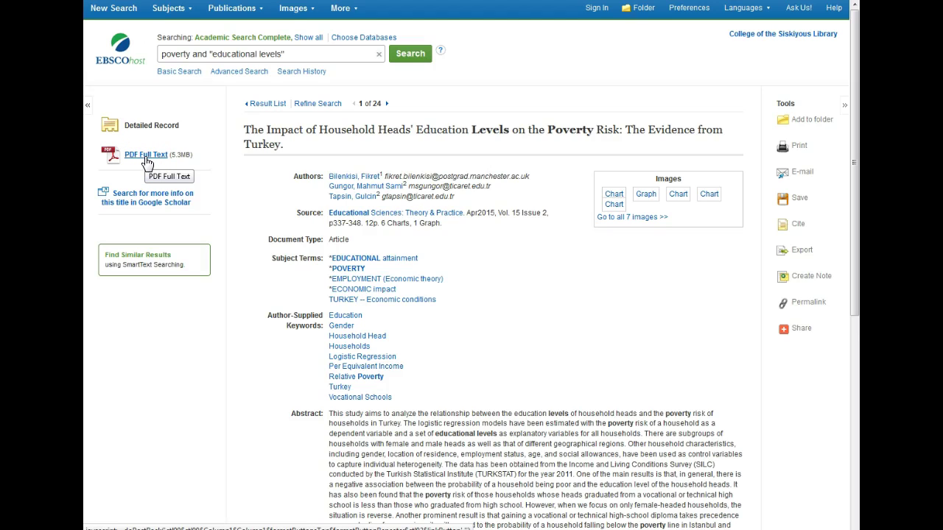
- Open the Turkey poverty study's 13-page PDF Full Text in the built-in viewer
{"action": "left_click", "coordinate": [145, 157]}
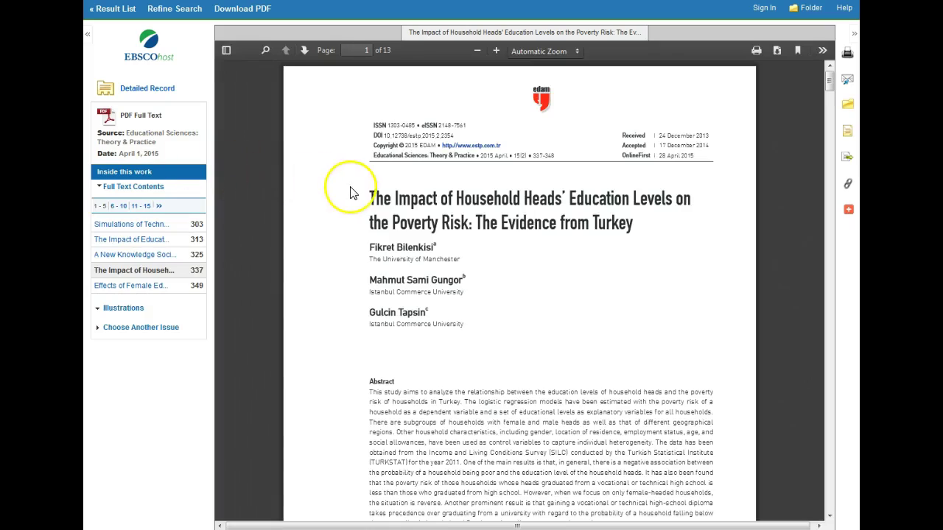
{"action": "mouse_move", "coordinate": [829, 83]}
{"action": "left_mouse_down"}
{"action": "mouse_move", "coordinate": [831, 111]}
{"action": "mouse_move", "coordinate": [830, 80]}
{"action": "left_mouse_up"}
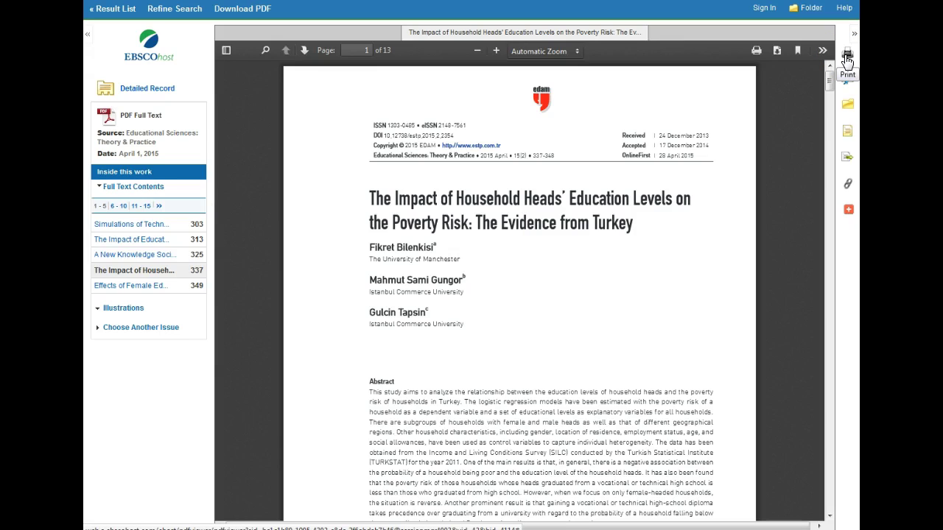
- Start an e-mail of the article, filling in the recipient's address and subject 'poverty'
{"action": "left_click", "coordinate": [848, 82]}
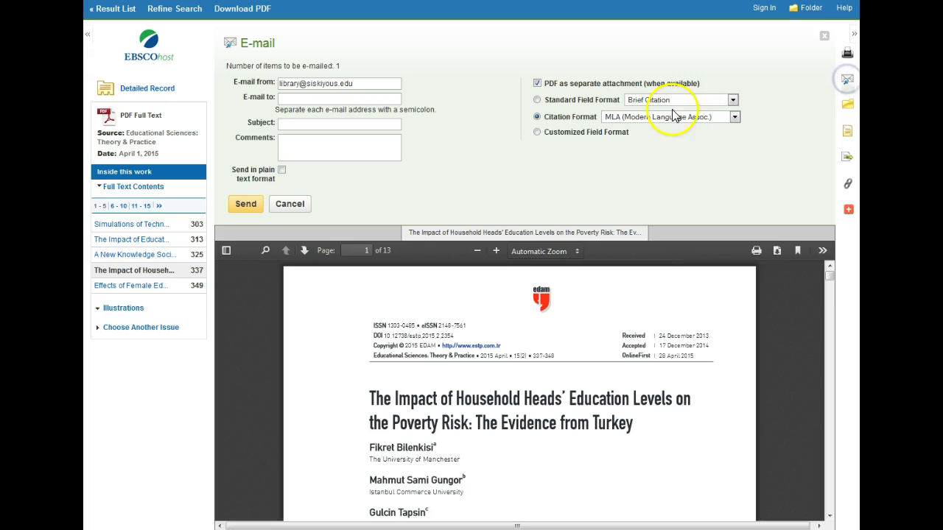
{"action": "left_click", "coordinate": [376, 100]}
{"action": "type", "text": "j"}
{"action": "left_click", "coordinate": [346, 112]}
{"action": "left_click", "coordinate": [341, 123]}
{"action": "type", "text": "poverty"}
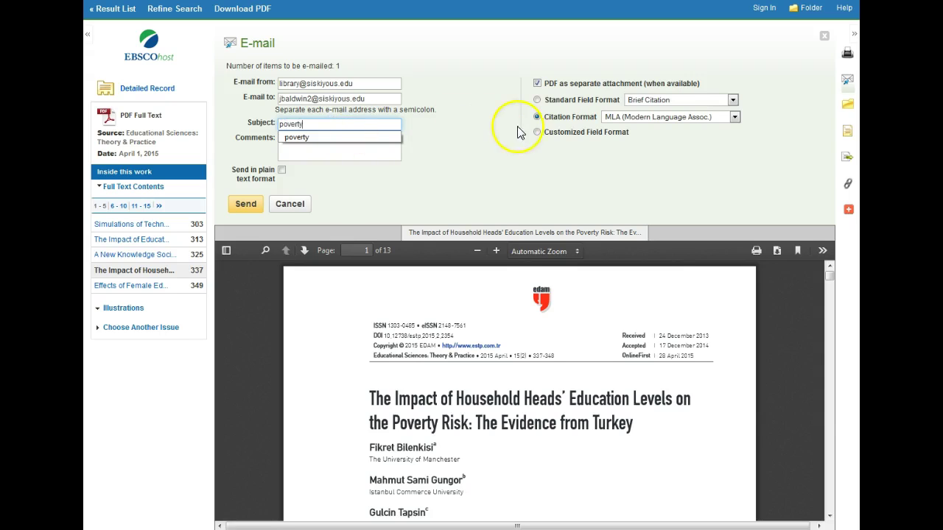
- Keep the MLA citation format, send the e-mail and dismiss the confirmation
{"action": "left_click", "coordinate": [639, 119]}
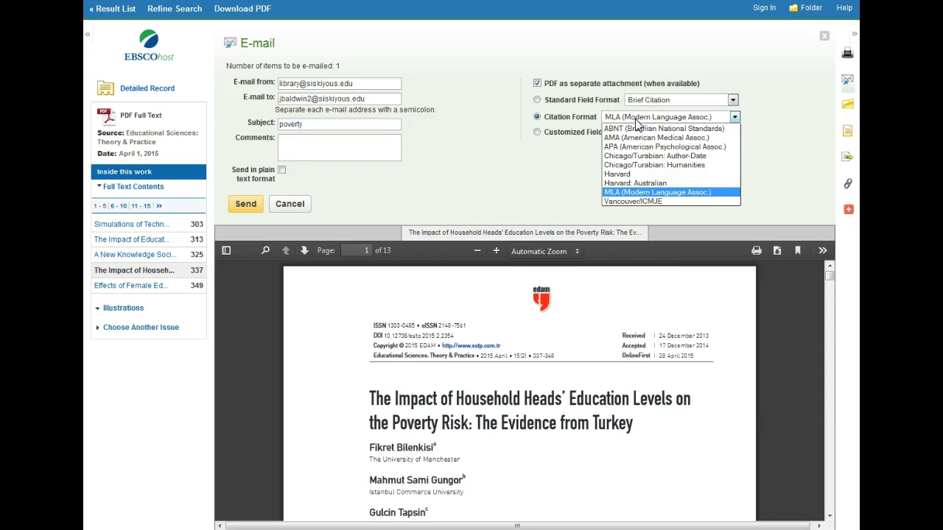
{"action": "left_click_drag", "start_coordinate": [640, 125], "coordinate": [631, 168]}
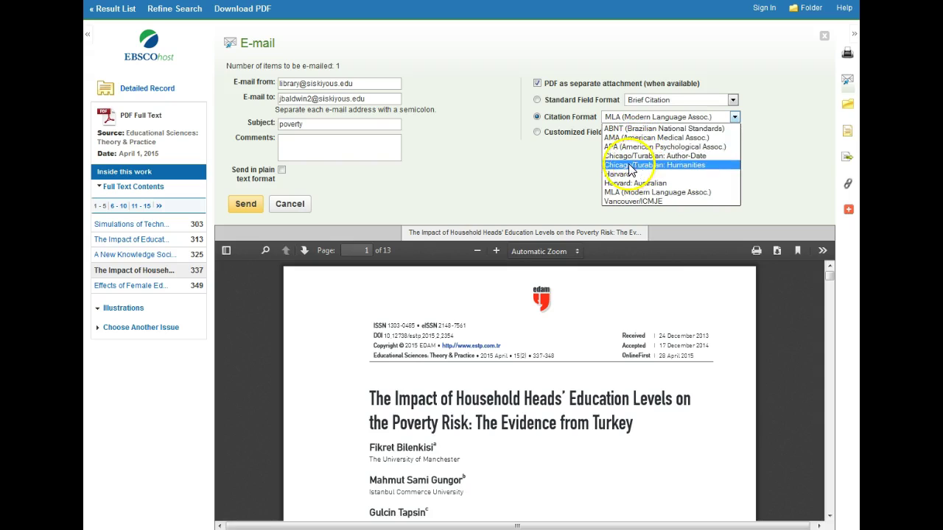
{"action": "left_click", "coordinate": [513, 177]}
{"action": "left_click", "coordinate": [250, 213]}
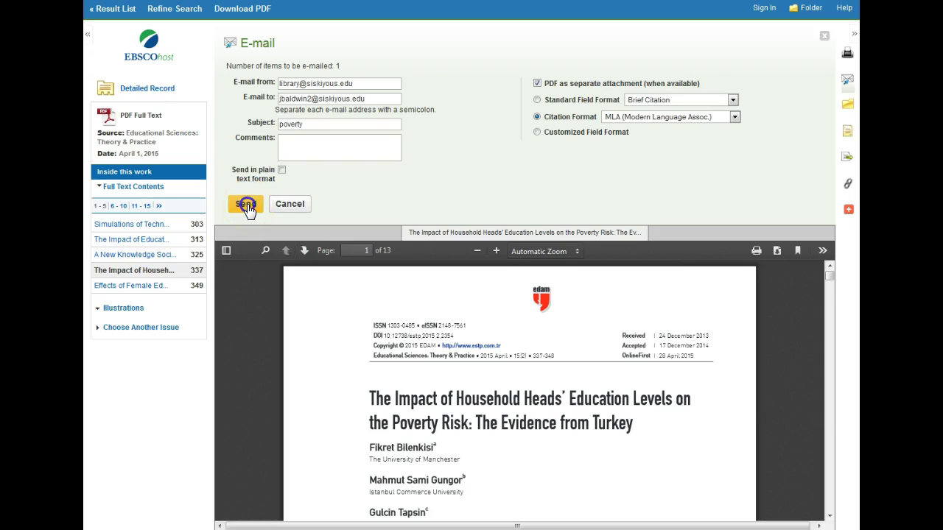
{"action": "left_click", "coordinate": [245, 205]}
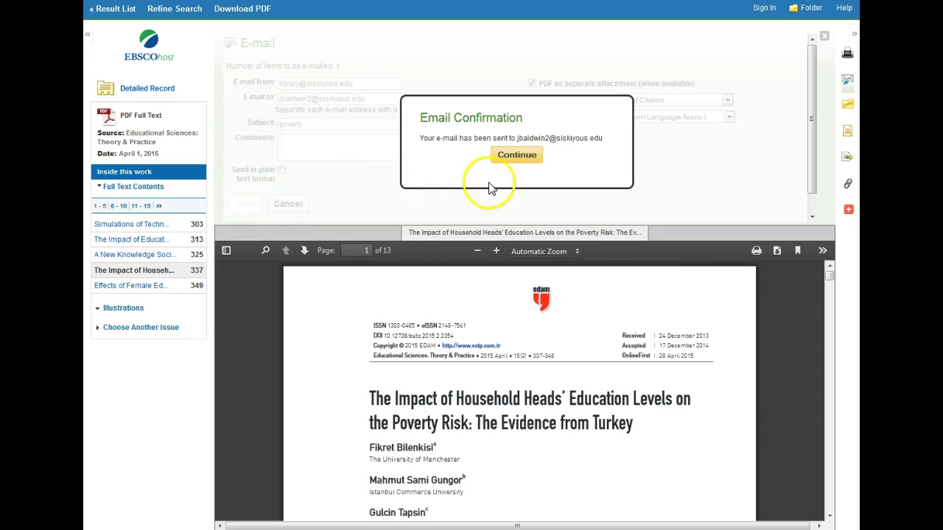
{"action": "left_click", "coordinate": [522, 156]}
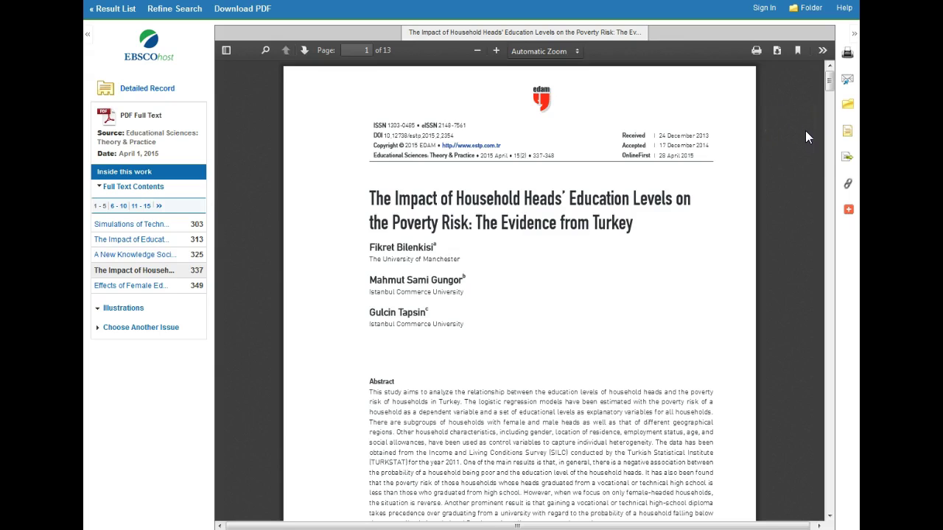
{"action": "left_click", "coordinate": [847, 137]}
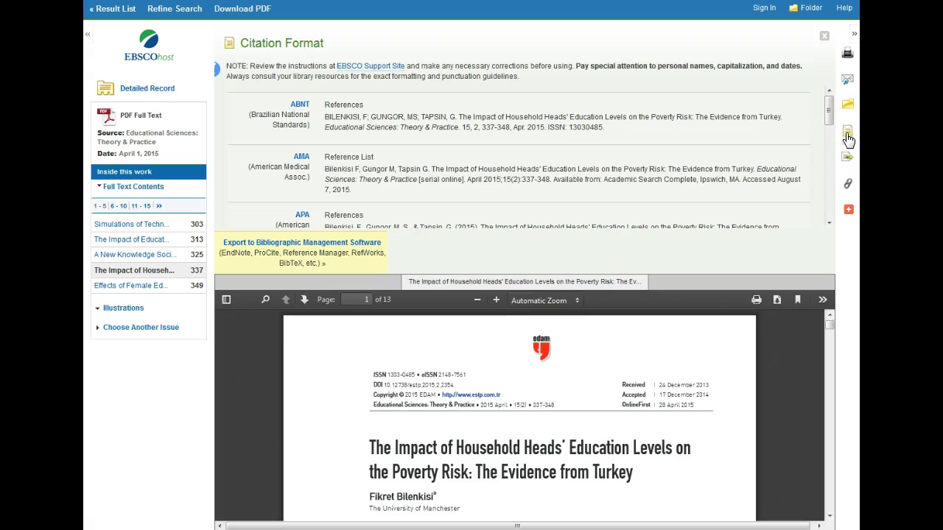
{"action": "left_click_drag", "start_coordinate": [831, 120], "coordinate": [833, 207]}
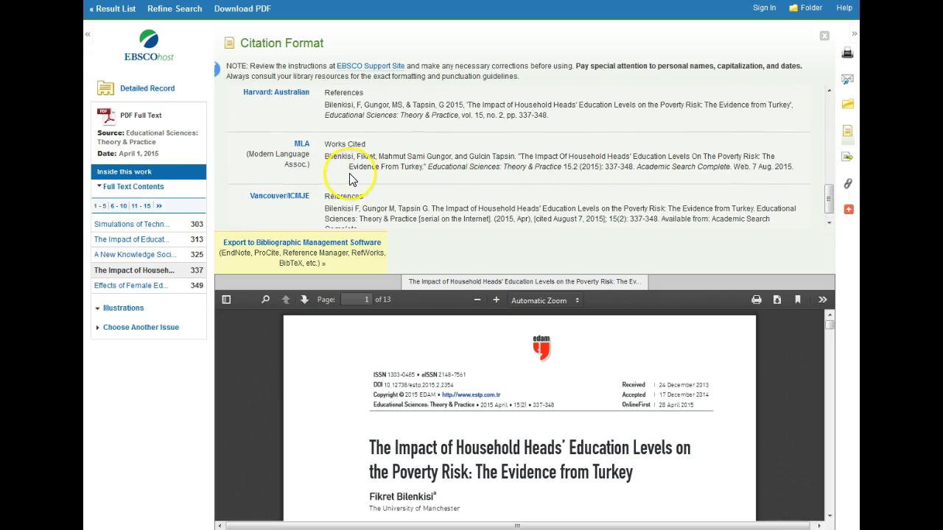
{"action": "left_click", "coordinate": [325, 157]}
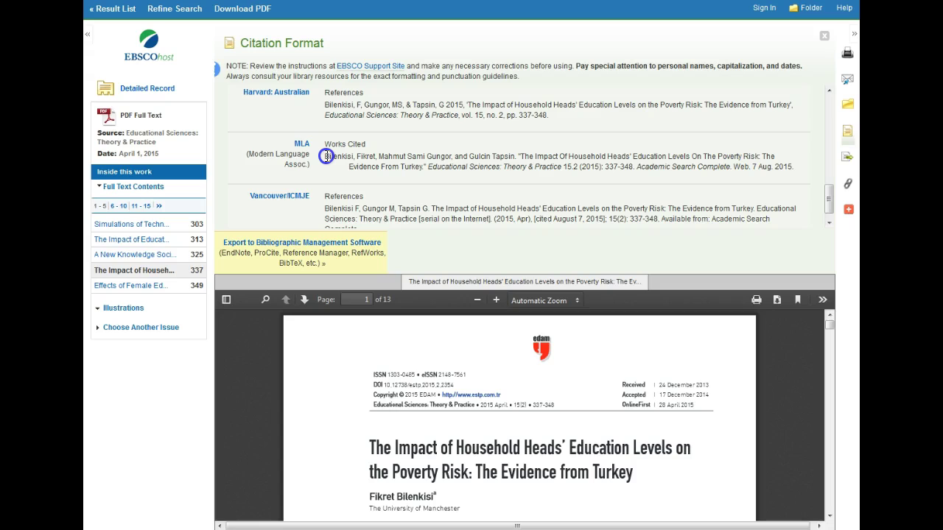
{"action": "left_click_drag", "start_coordinate": [325, 157], "coordinate": [789, 176]}
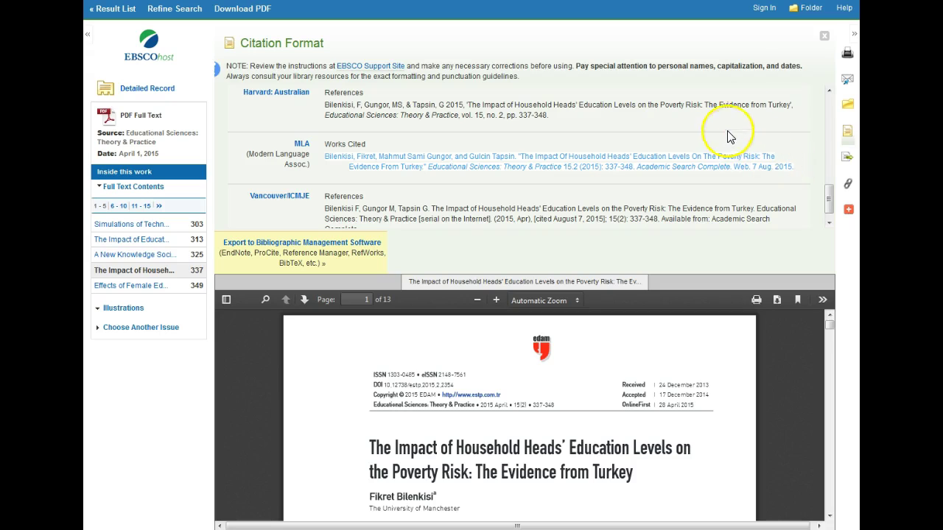
{"action": "left_click", "coordinate": [824, 38]}
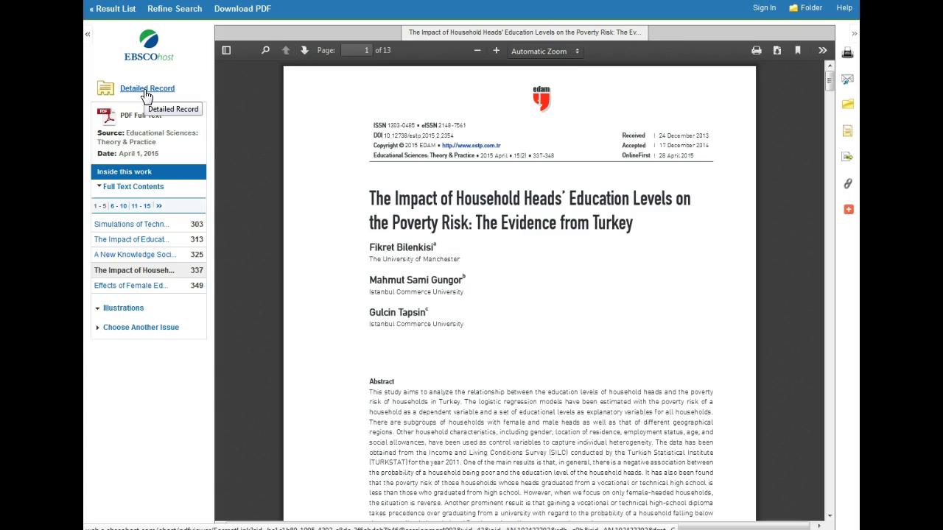
- Return to the poverty and "educational levels" results, showing 1–20 of 24 from the top
{"action": "left_click", "coordinate": [109, 14]}
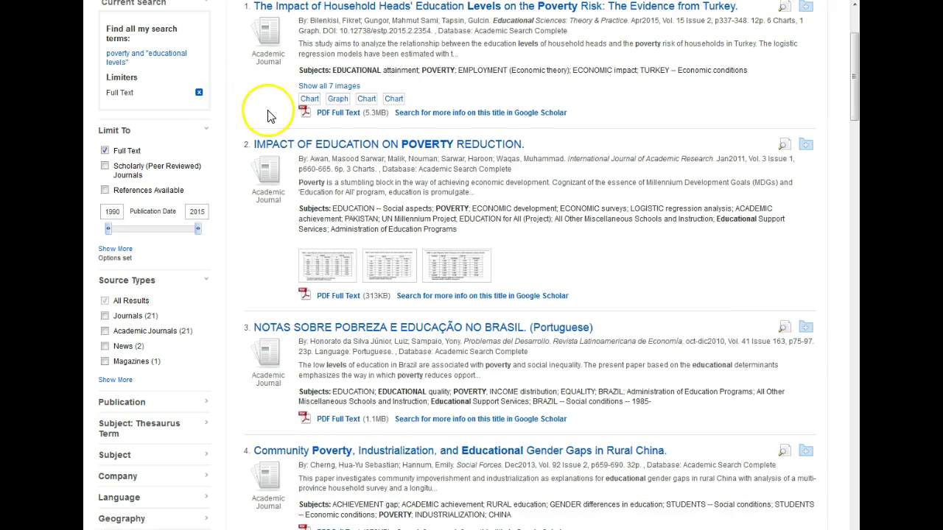
{"action": "scroll", "coordinate": [273, 118], "scroll_direction": "up", "scroll_amount": 2}
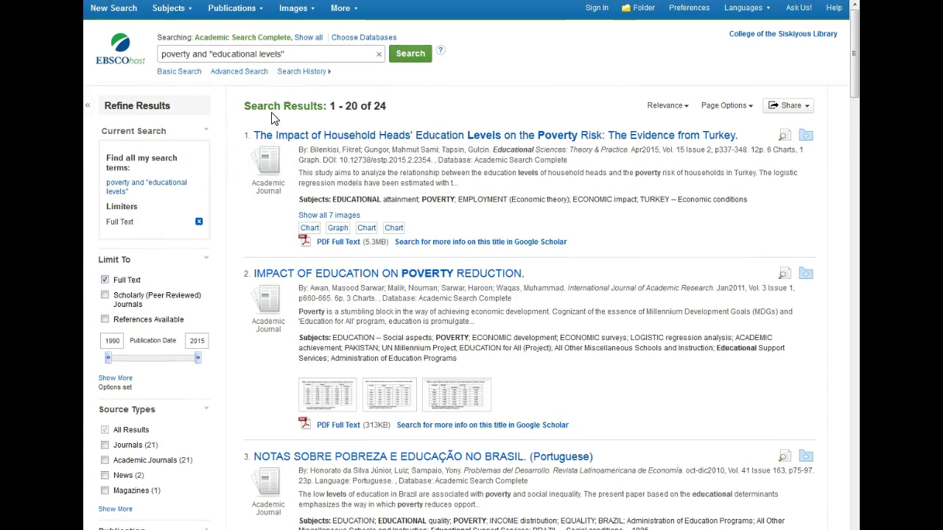
{"action": "left_click", "coordinate": [294, 71]}
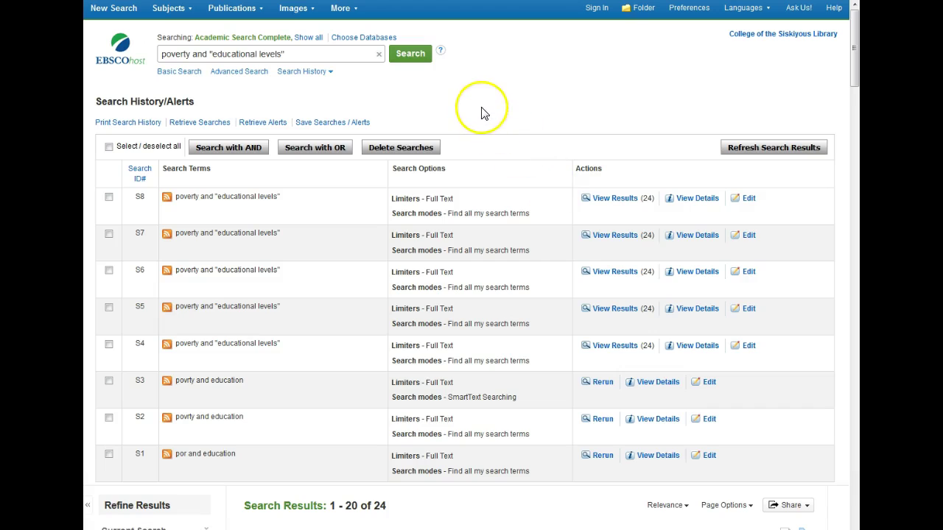
{"action": "left_click", "coordinate": [299, 74]}
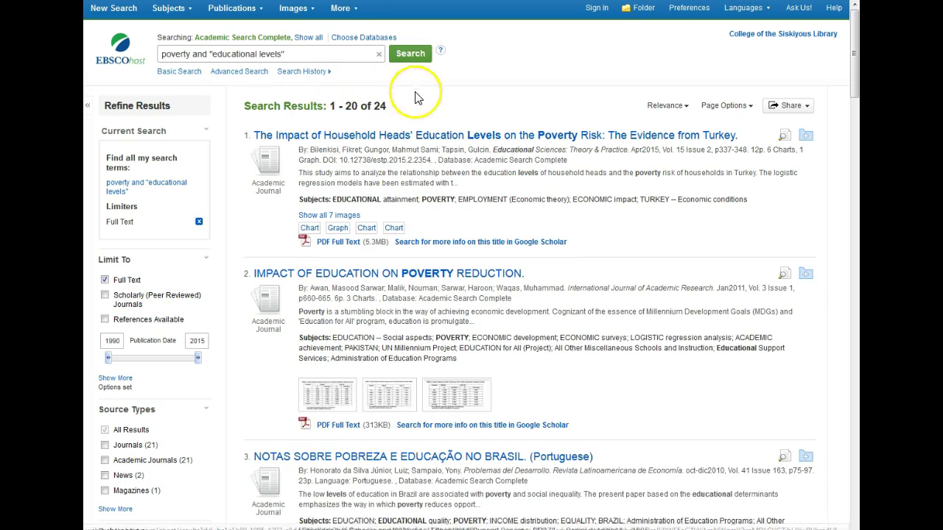